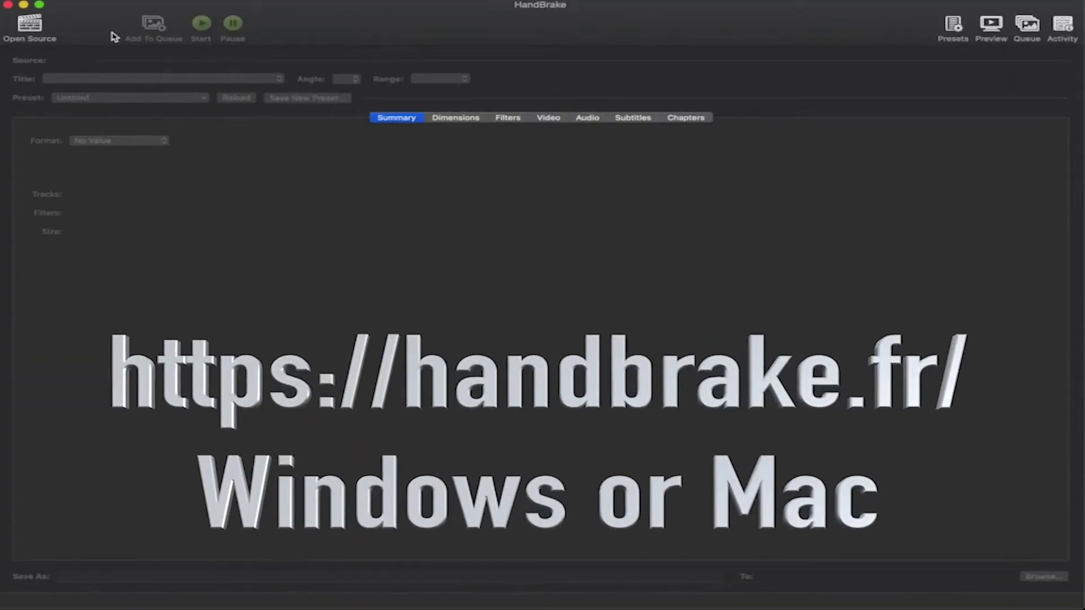
# - Load 'BURGER KING Jalapeño is Here.mp4' from the Demo Truck Graphics folder as the source
pyautogui.click(32, 27)
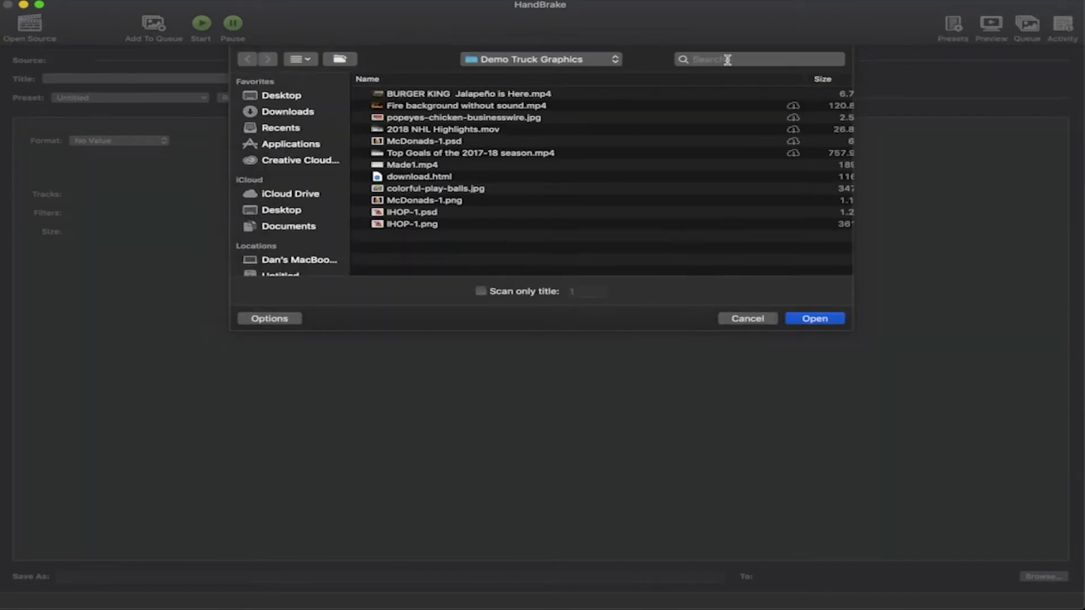
pyautogui.click(521, 95)
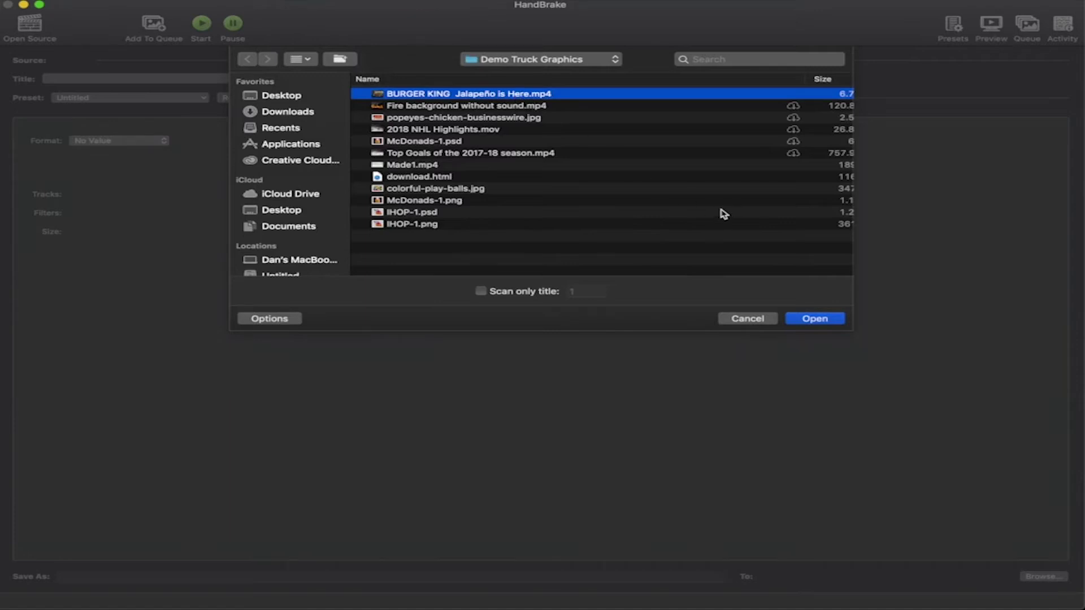
pyautogui.click(816, 321)
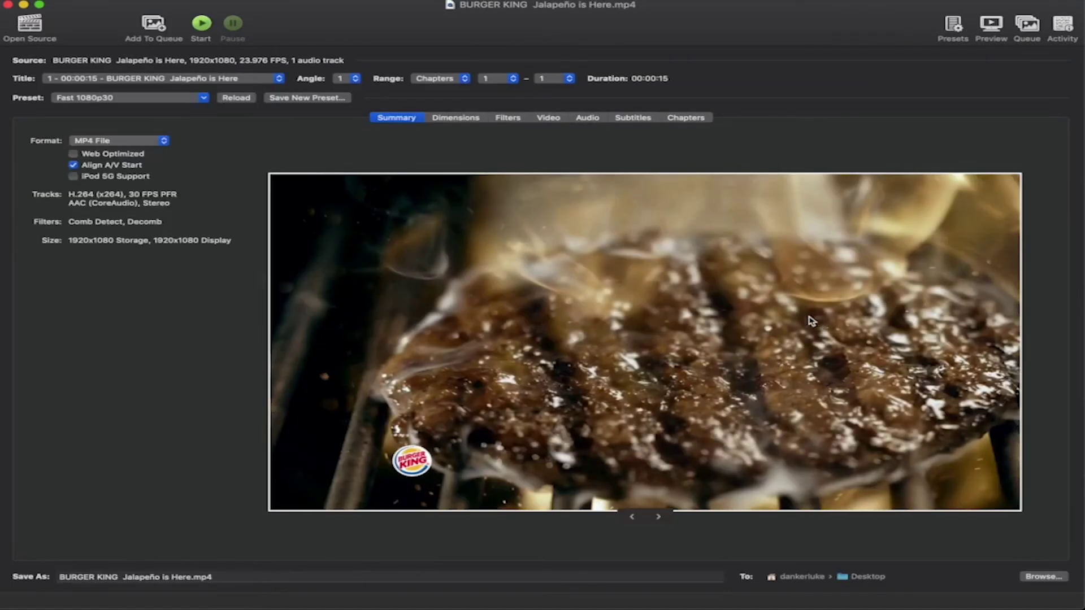
# - Show the Presets drawer listing the available encoding presets
pyautogui.click(953, 28)
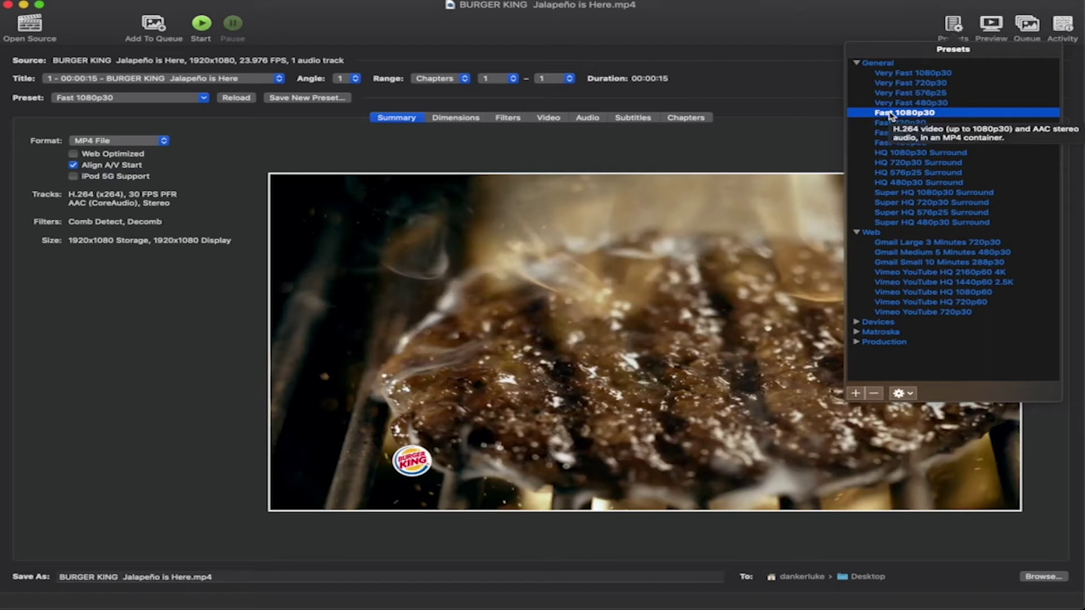
# - Apply the Fast 720p30 preset (after trying Fast 576p25) for 1280x720 output and dismiss the drawer
pyautogui.click(894, 125)
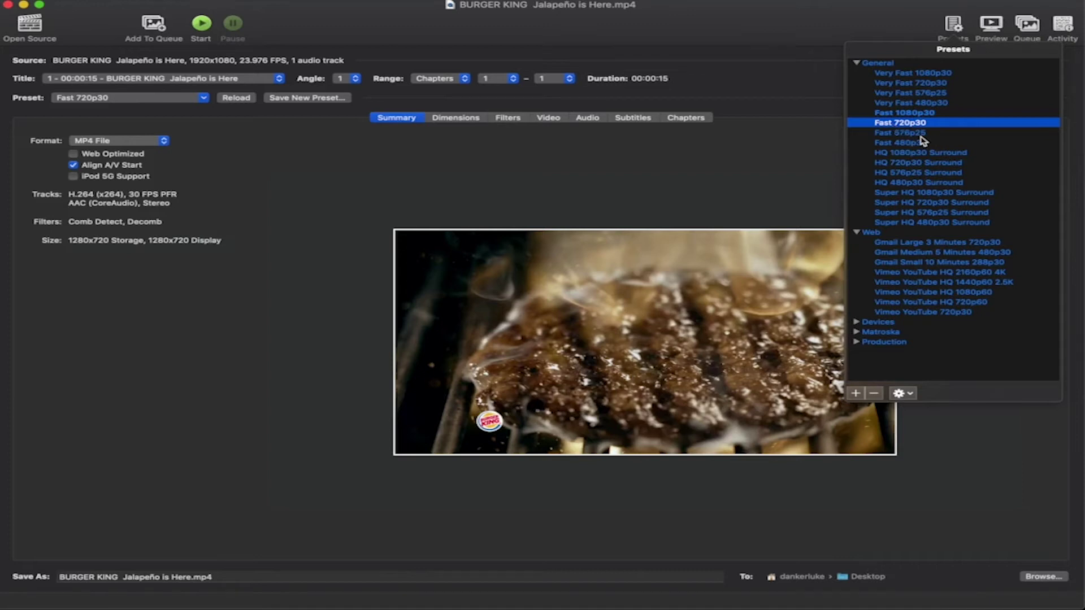
pyautogui.click(916, 136)
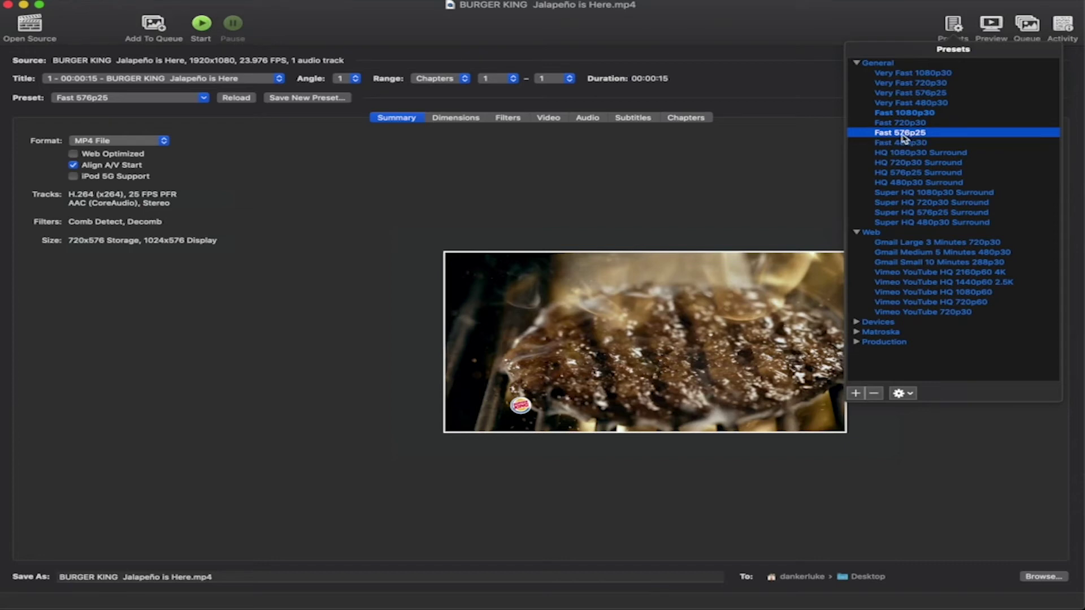
pyautogui.click(901, 122)
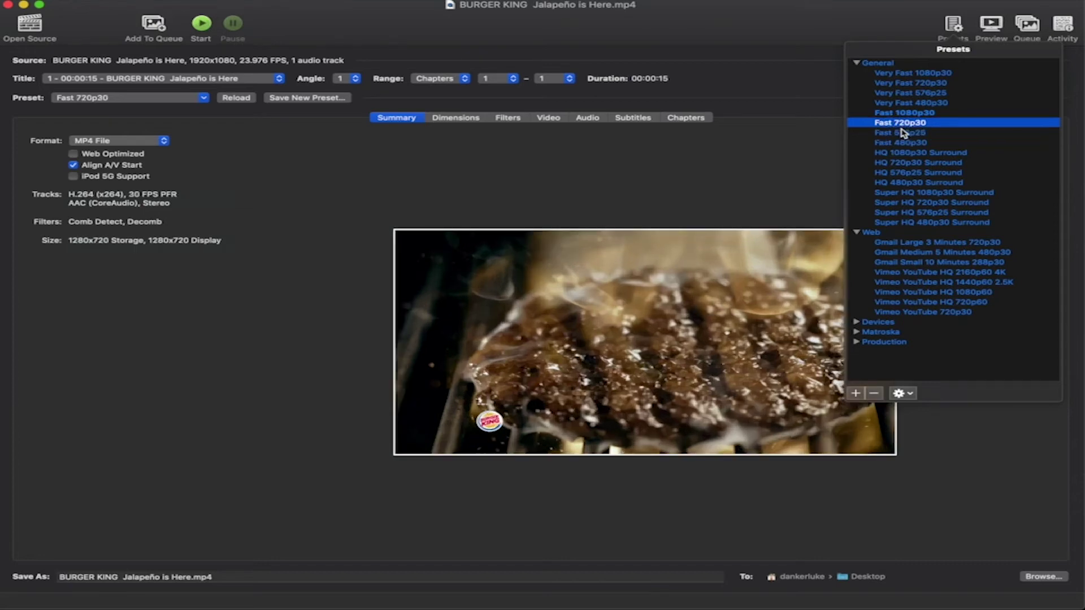
pyautogui.click(784, 181)
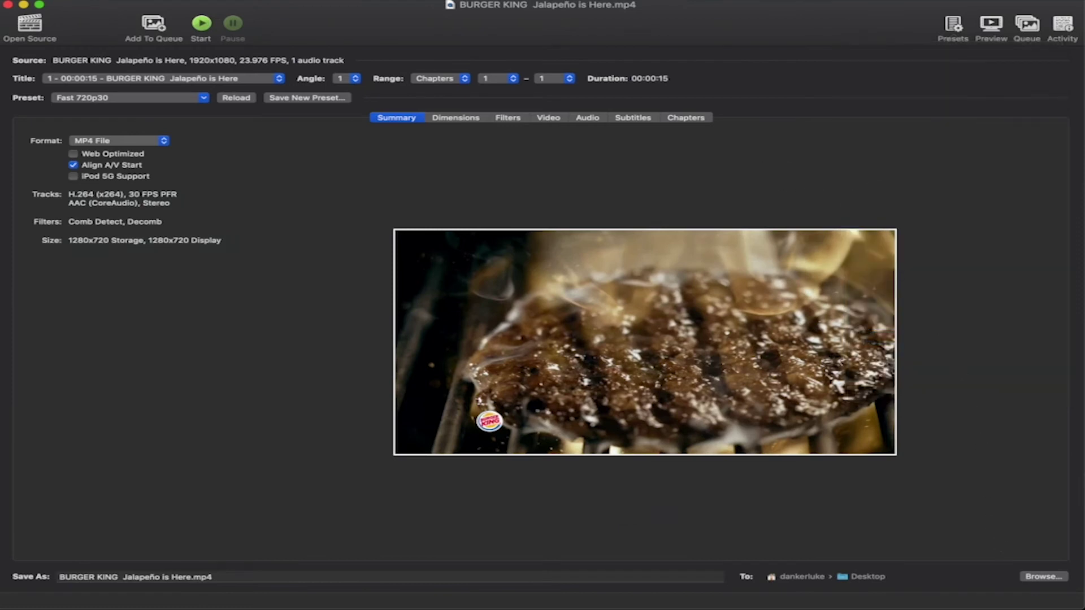
pyautogui.scroll(-1, 795, 268)
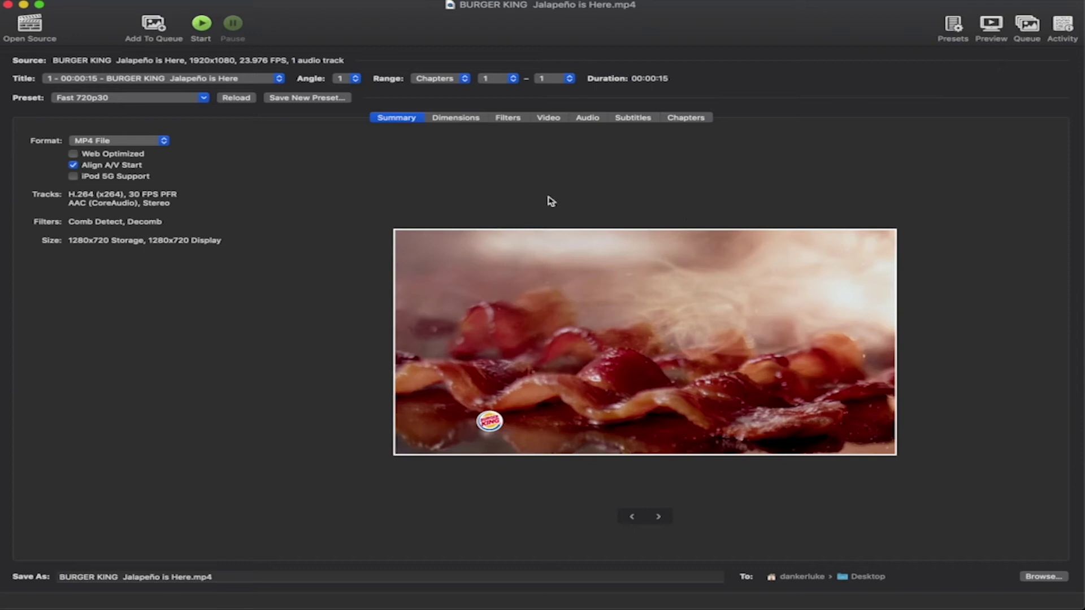
# - Encode the clip at 1280x720 to the Desktop until finished, then show the presets again
pyautogui.click(206, 26)
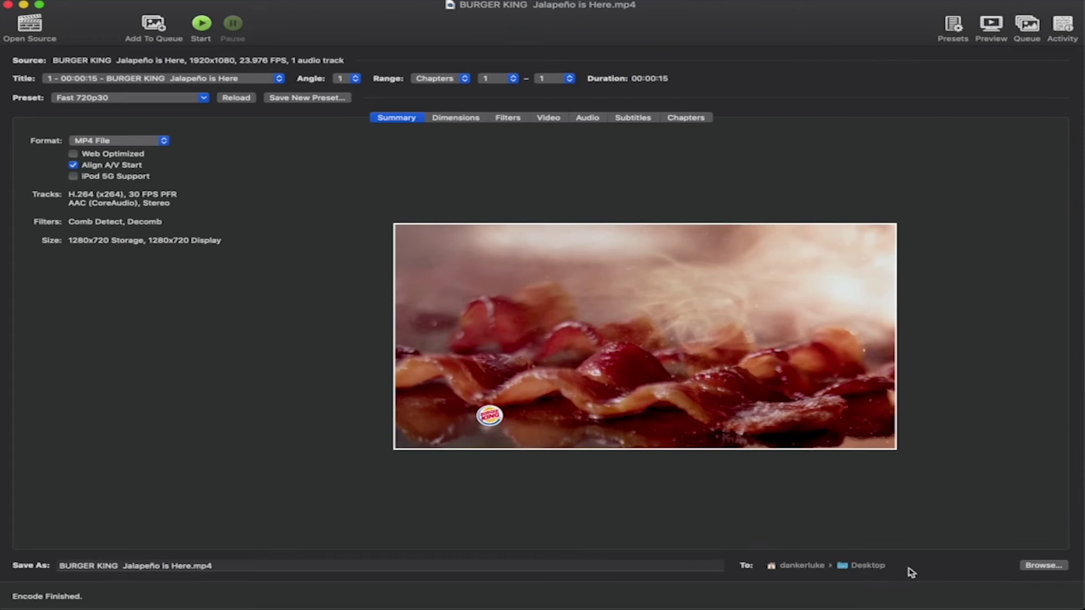
pyautogui.moveTo(644, 342)
pyautogui.click(954, 26)
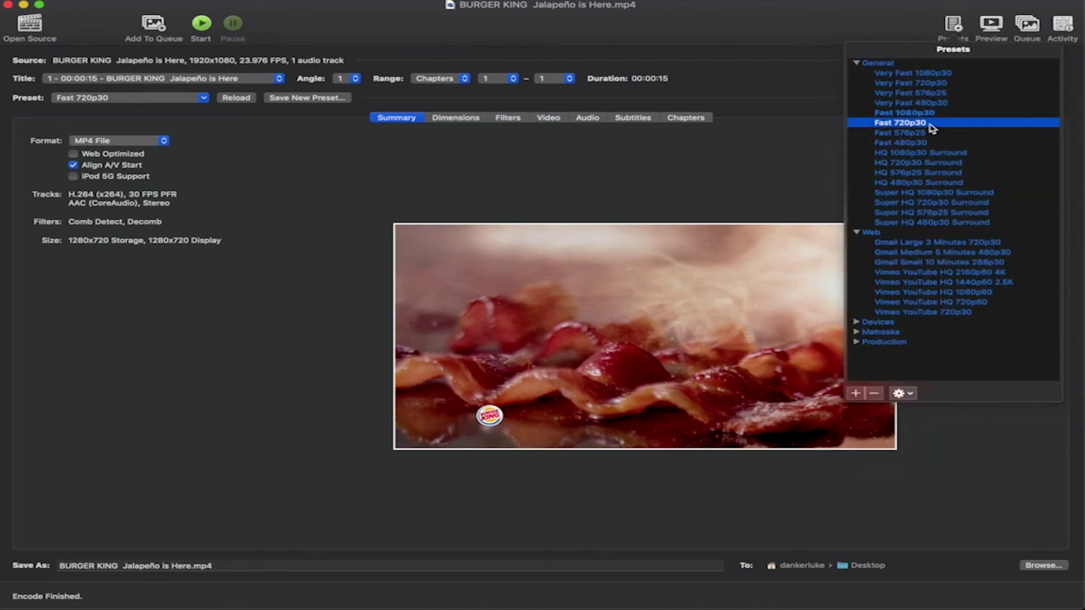